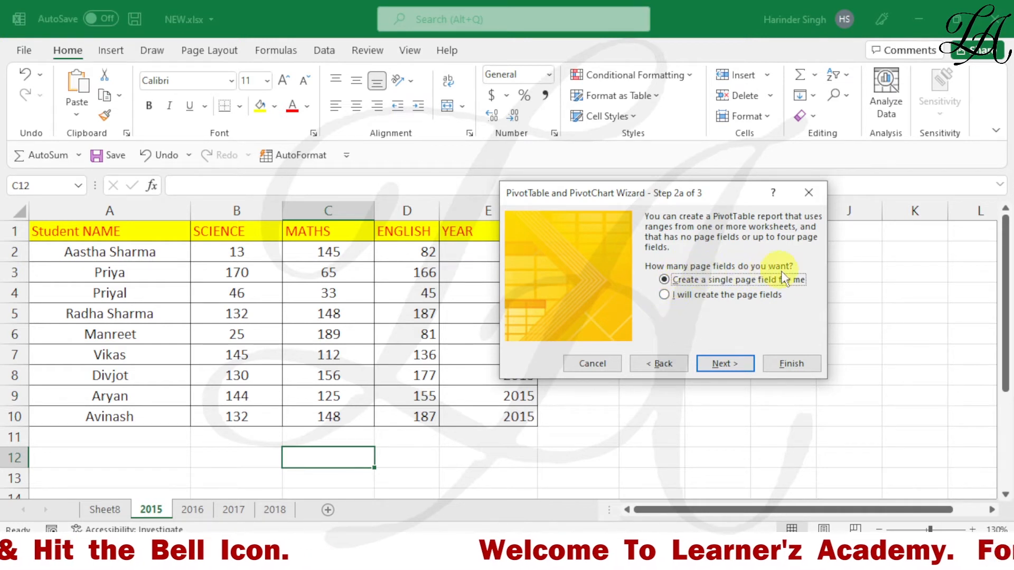
Step: Choose to create the page fields manually and add range A1:E10 of sheet 2015 to the consolidation list
{"action": "left_click", "coordinate": [667, 296]}
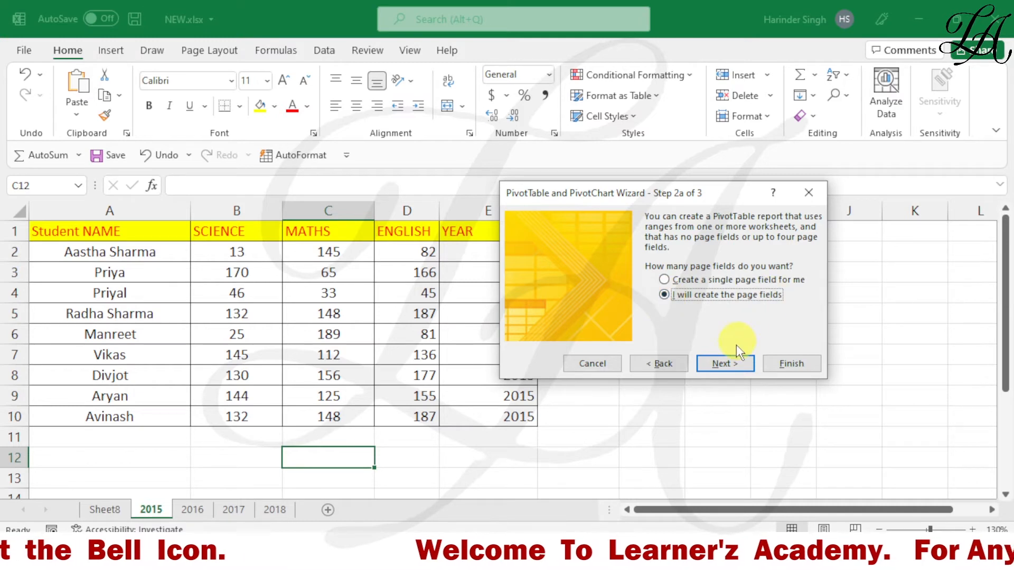
{"action": "left_click", "coordinate": [726, 363]}
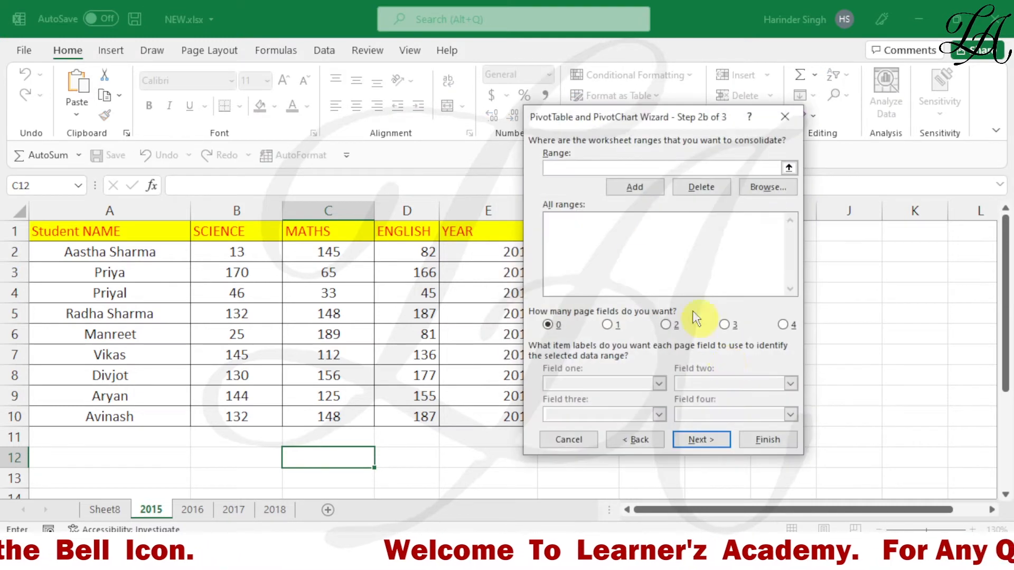
{"action": "left_click_drag", "start_coordinate": [640, 121], "coordinate": [718, 106]}
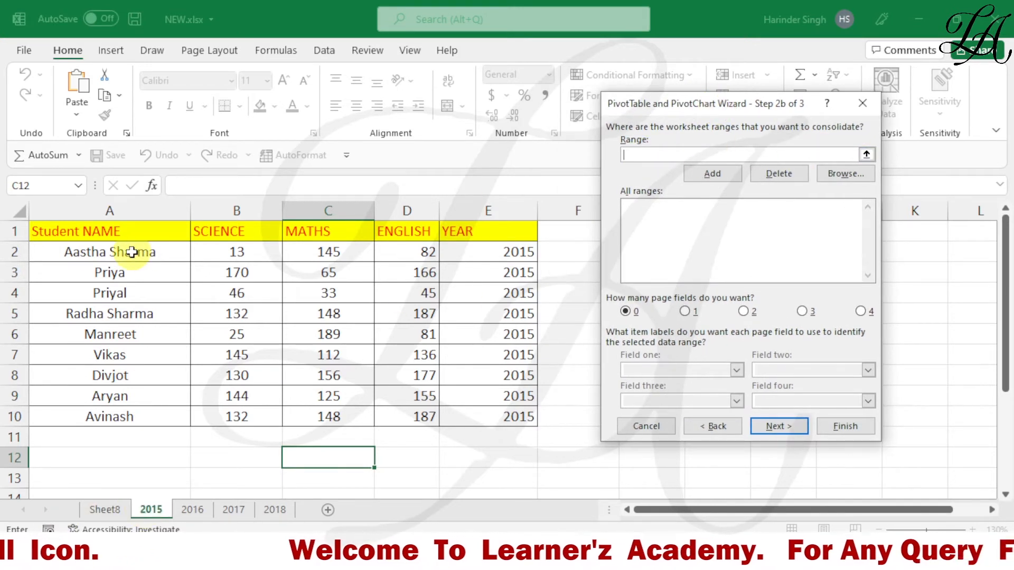
{"action": "left_click_drag", "start_coordinate": [113, 233], "coordinate": [494, 413]}
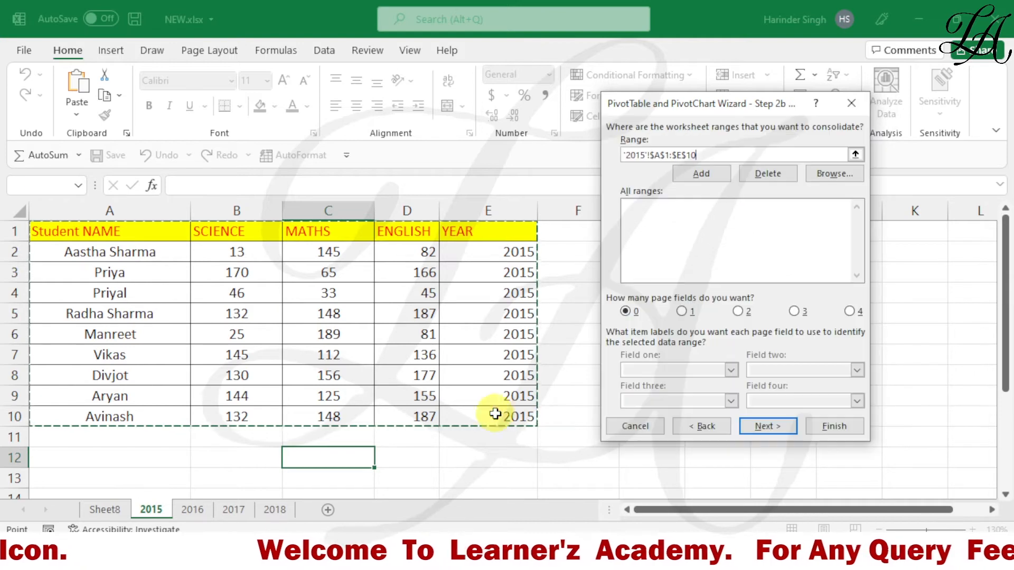
{"action": "left_click", "coordinate": [711, 172]}
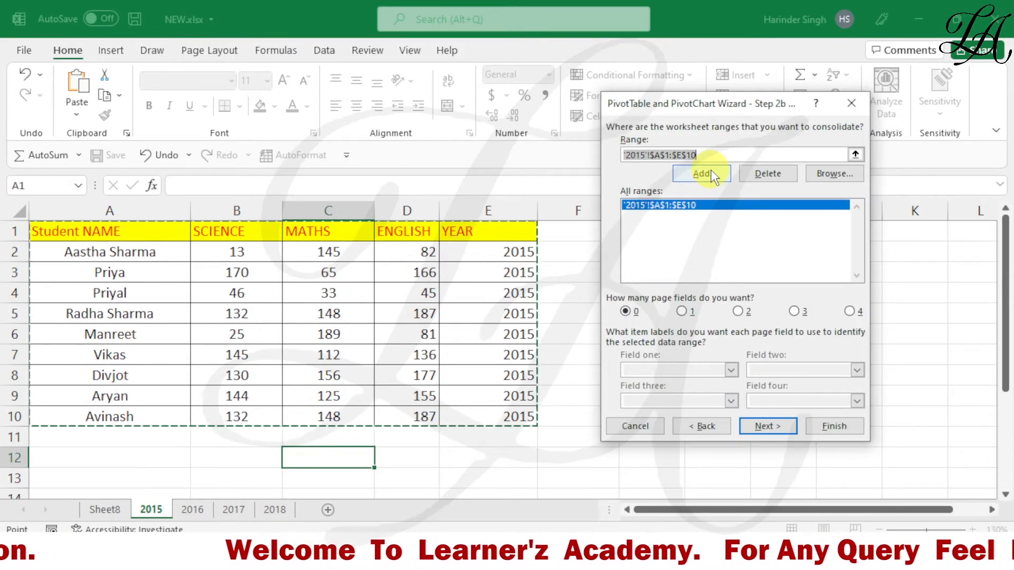
Step: Add the ranges A1:E10 of sheet 2016, A1:E9 of sheet 2017 and A1:E8 of sheet 2018 to the consolidation list
{"action": "left_click", "coordinate": [188, 509]}
{"action": "left_click_drag", "start_coordinate": [98, 233], "coordinate": [454, 439]}
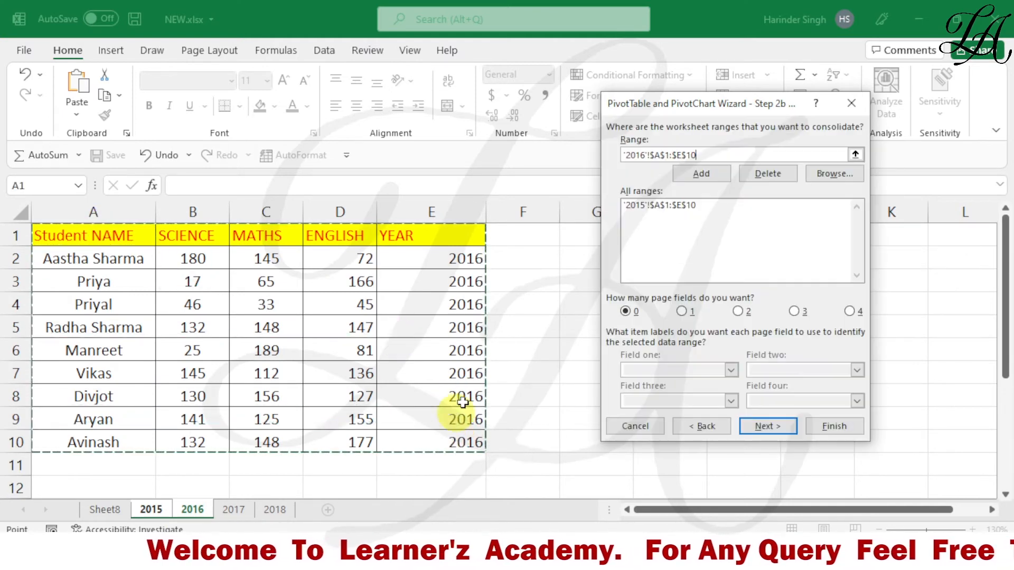
{"action": "left_click", "coordinate": [725, 172]}
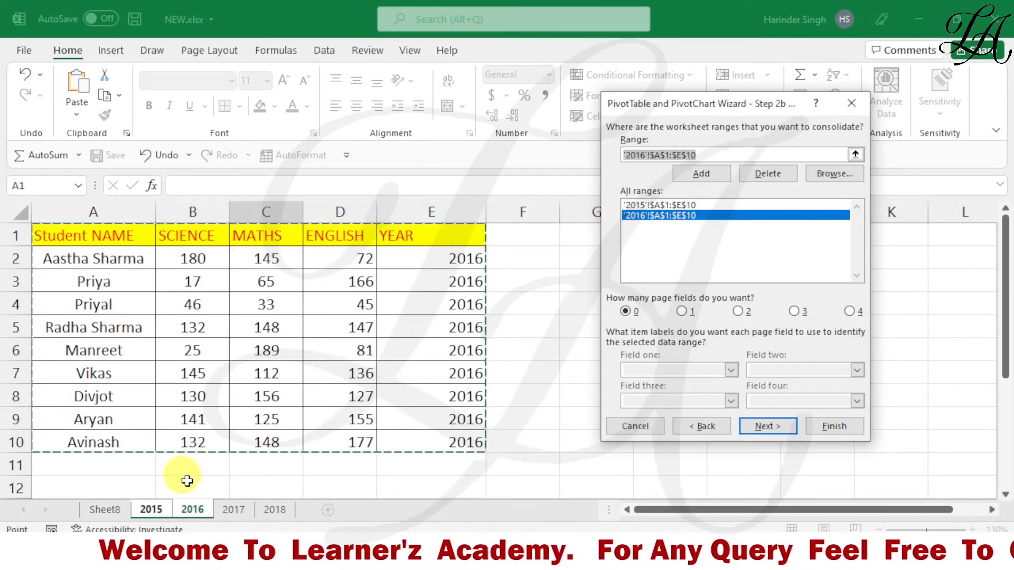
{"action": "left_click", "coordinate": [233, 509]}
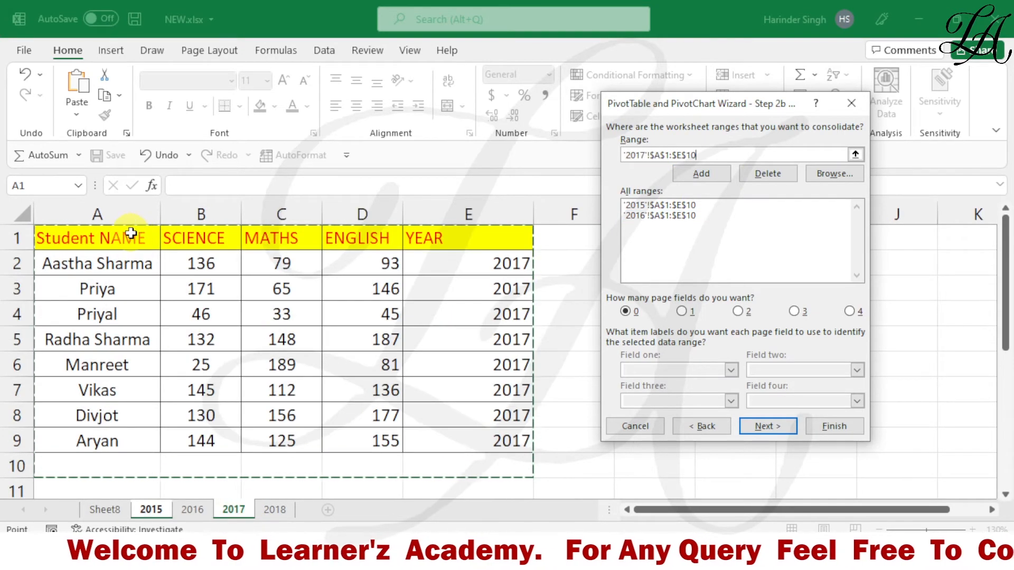
{"action": "left_click_drag", "start_coordinate": [131, 233], "coordinate": [448, 444]}
{"action": "left_click", "coordinate": [702, 174]}
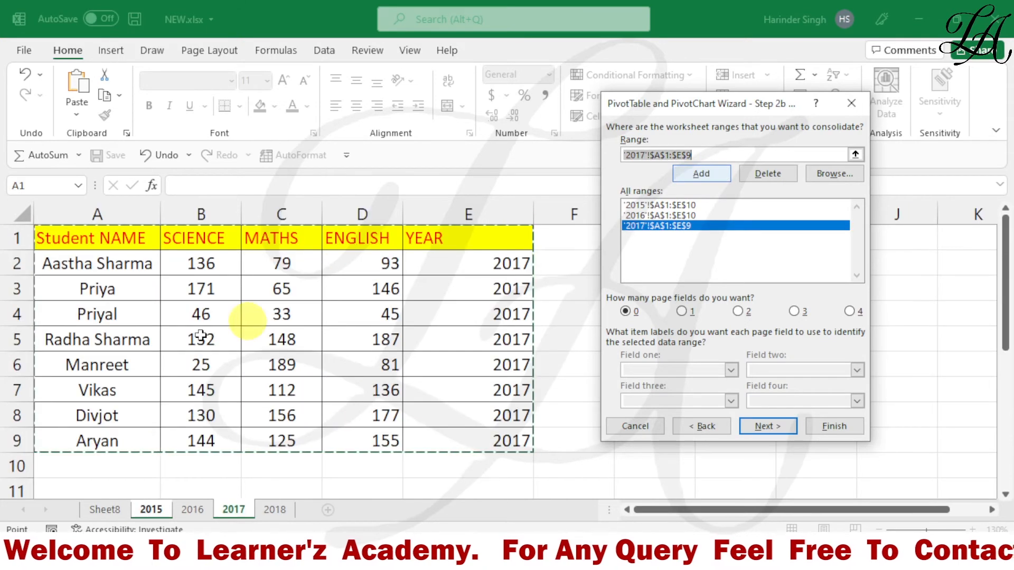
{"action": "left_click", "coordinate": [277, 509]}
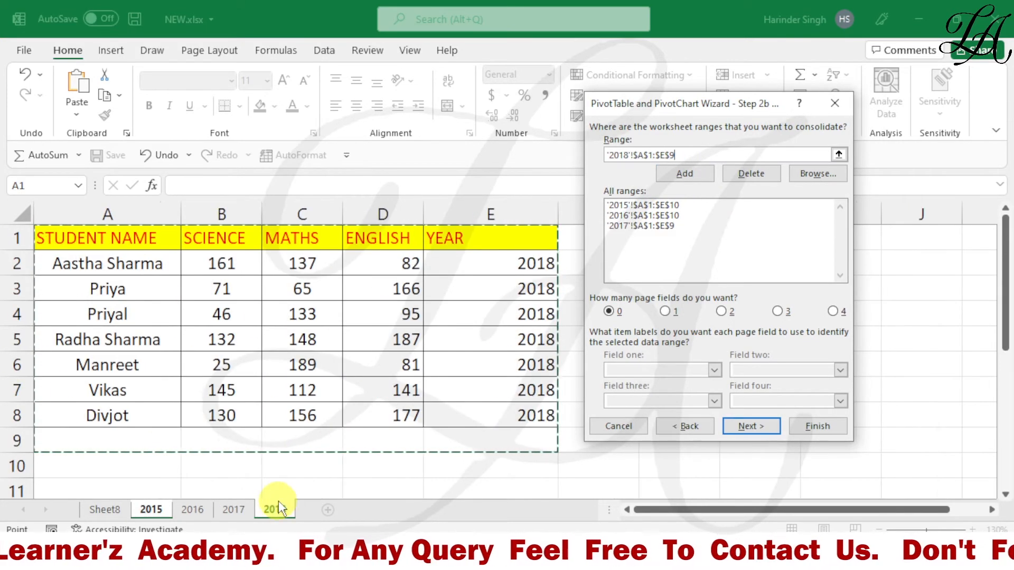
{"action": "left_click_drag", "start_coordinate": [92, 239], "coordinate": [461, 406]}
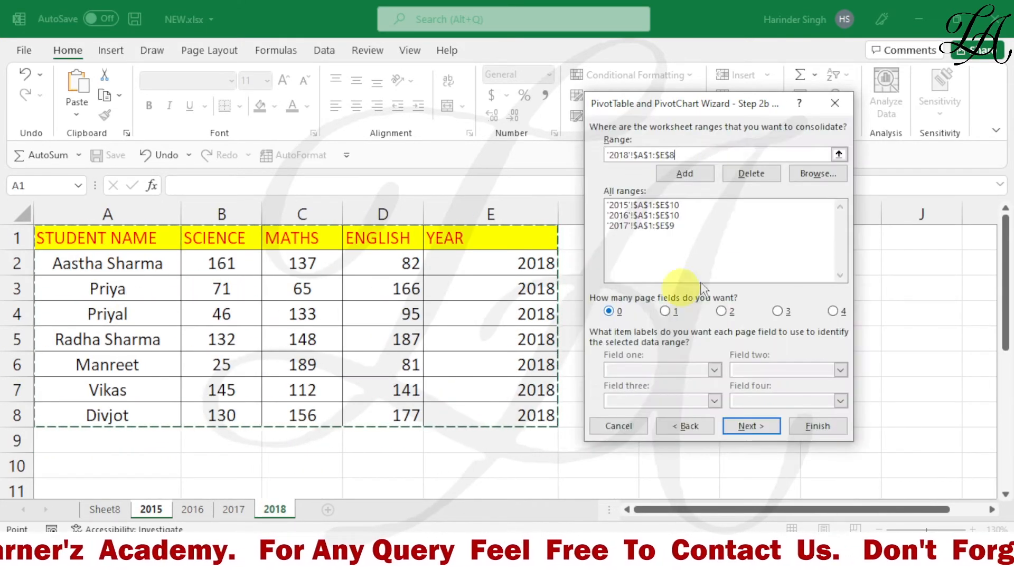
{"action": "left_click", "coordinate": [695, 171]}
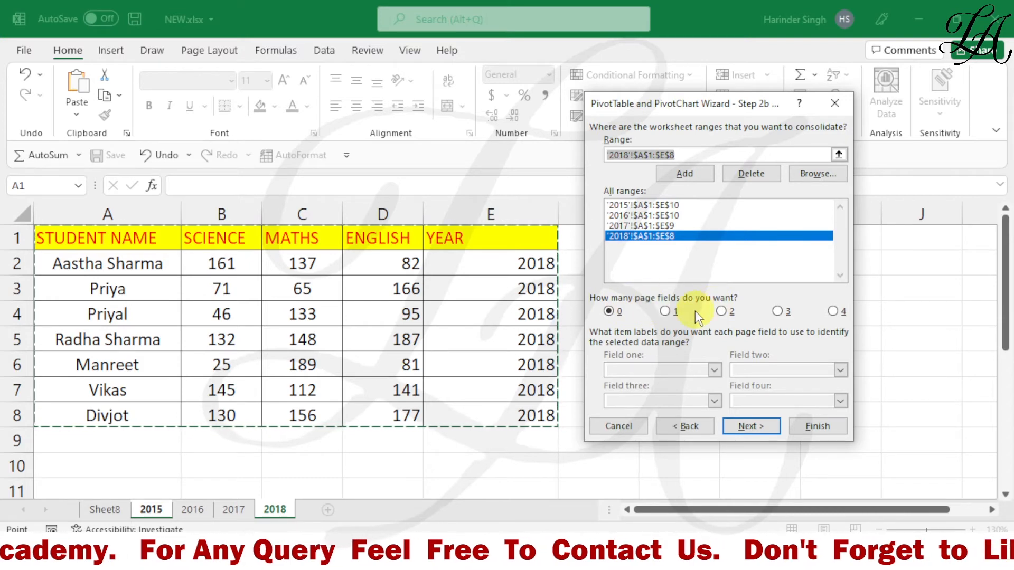
Step: Use one page field and label the four sheet ranges 2015, 2016, 2017 and 2018 to match their sheets
{"action": "left_click", "coordinate": [665, 311]}
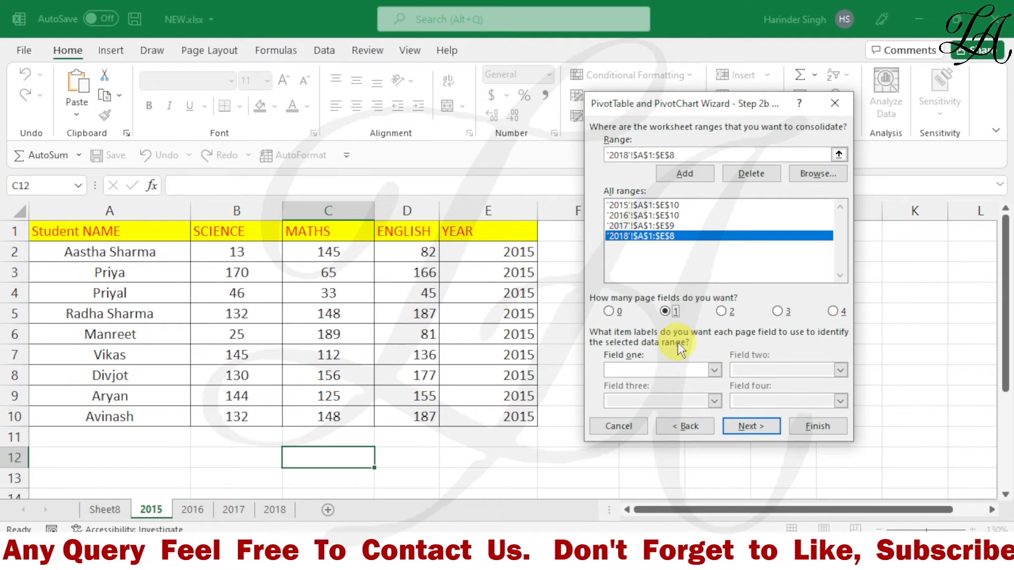
{"action": "left_click", "coordinate": [666, 206]}
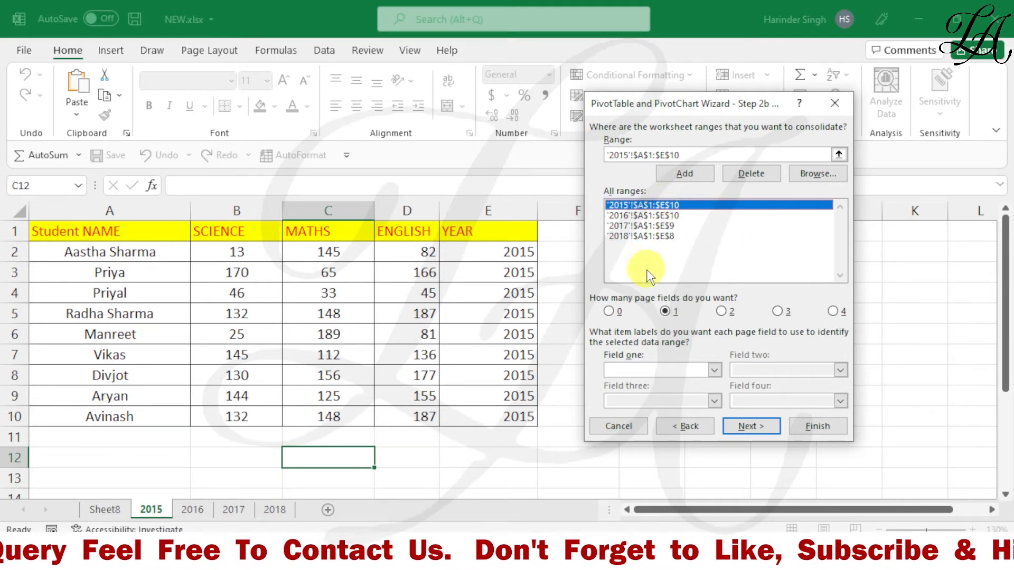
{"action": "left_click", "coordinate": [639, 364]}
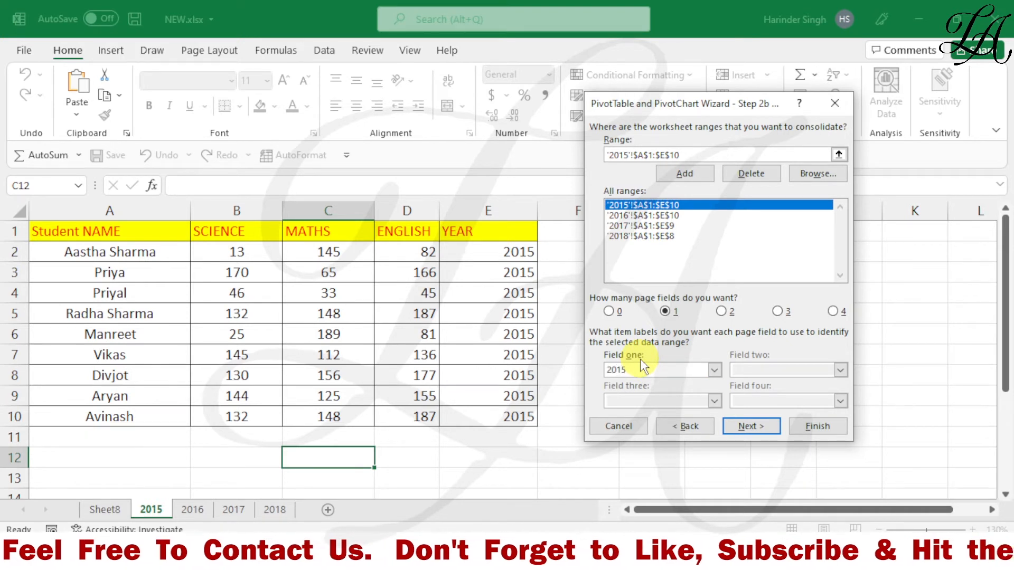
{"action": "left_click", "coordinate": [625, 216]}
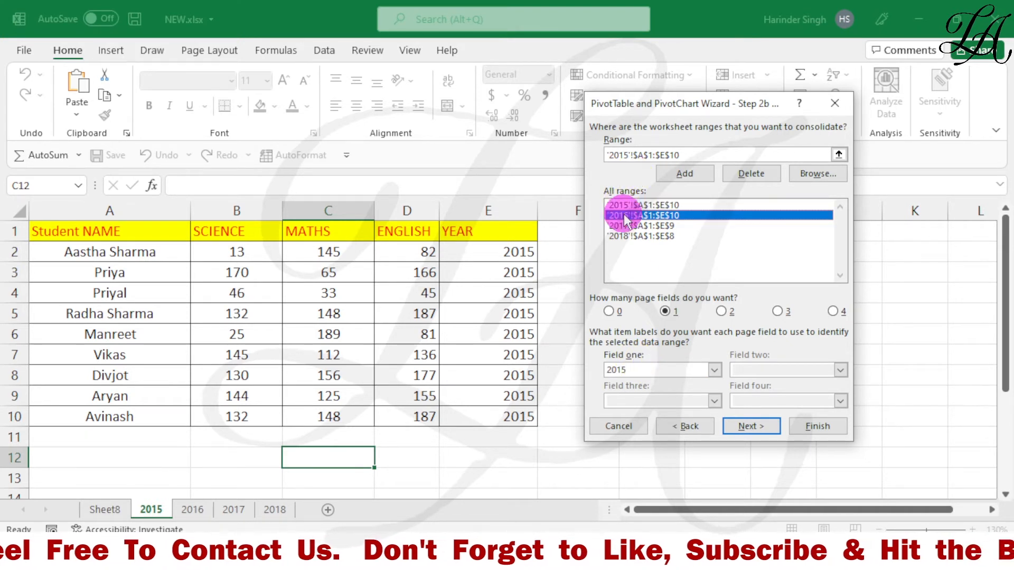
{"action": "left_click", "coordinate": [623, 368]}
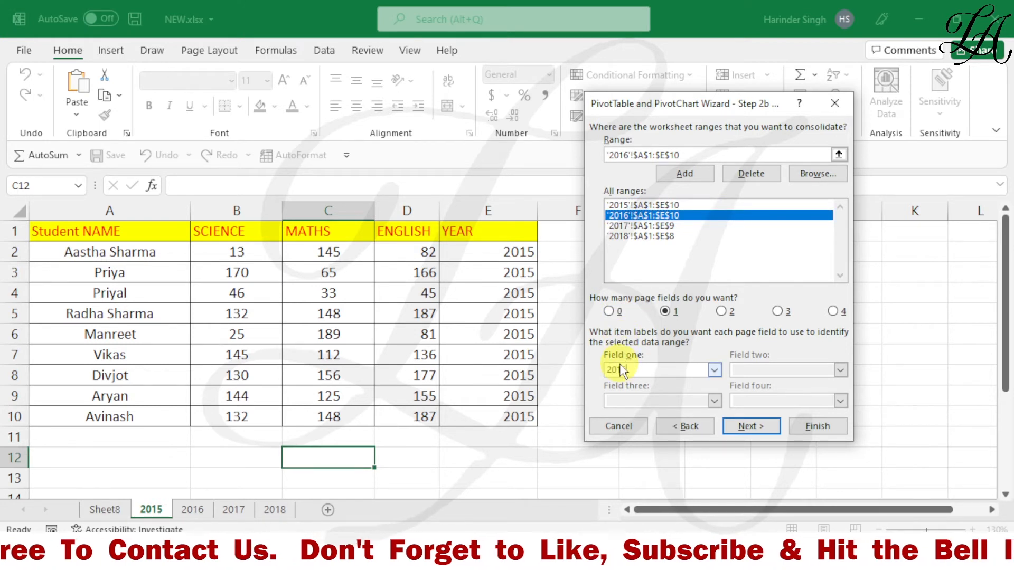
{"action": "left_click", "coordinate": [633, 226]}
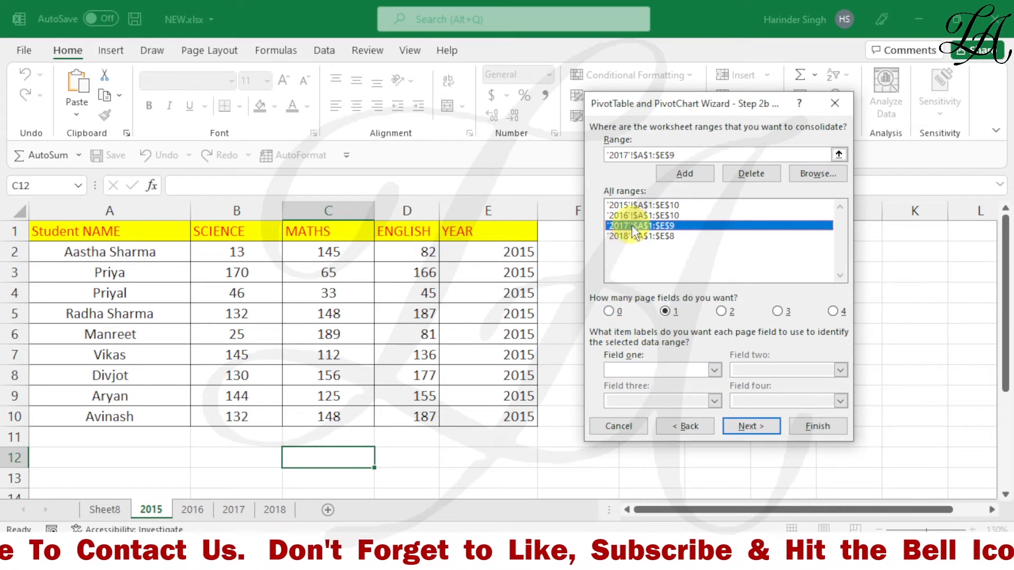
{"action": "left_click", "coordinate": [628, 369]}
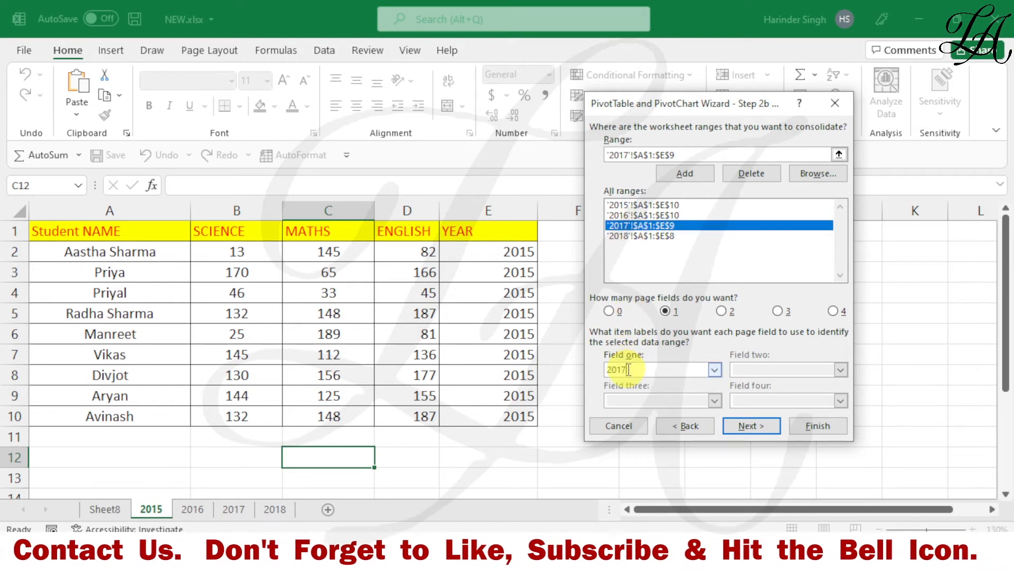
{"action": "left_click", "coordinate": [647, 236]}
{"action": "left_click", "coordinate": [635, 370]}
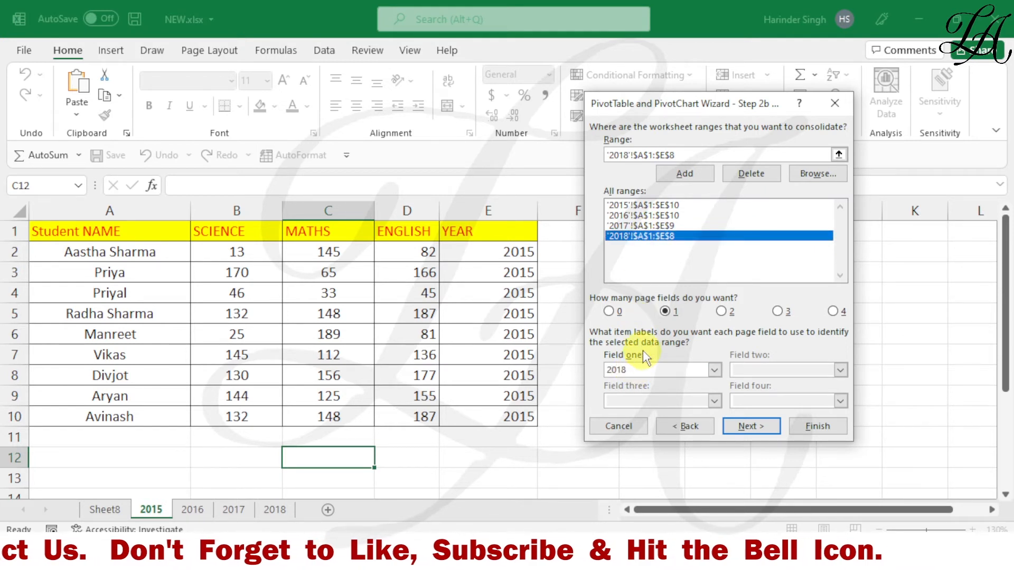
Step: Place the PivotTable report on a new worksheet and finish the wizard
{"action": "left_click", "coordinate": [742, 430]}
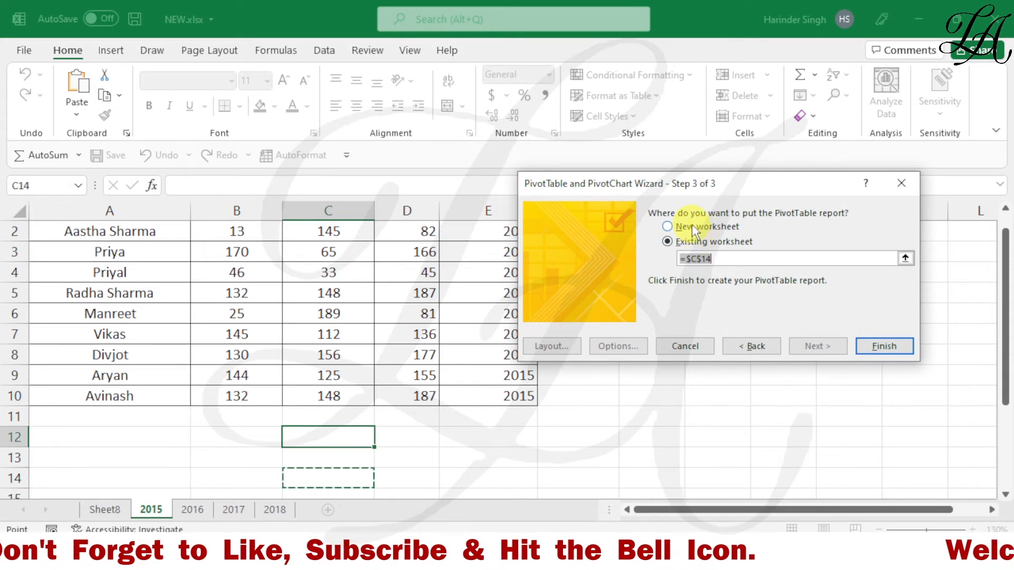
{"action": "left_click", "coordinate": [692, 224]}
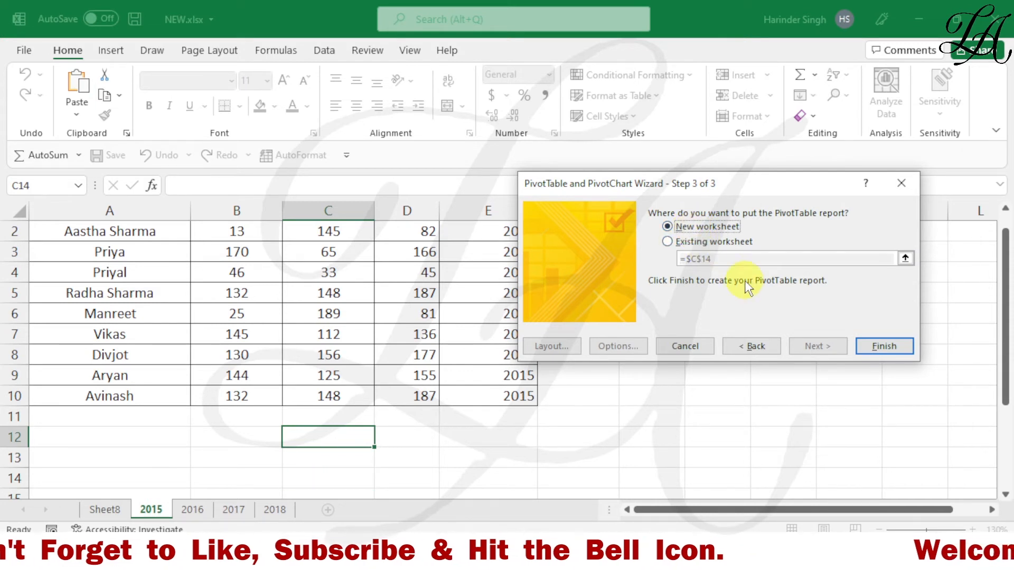
{"action": "left_click", "coordinate": [904, 345]}
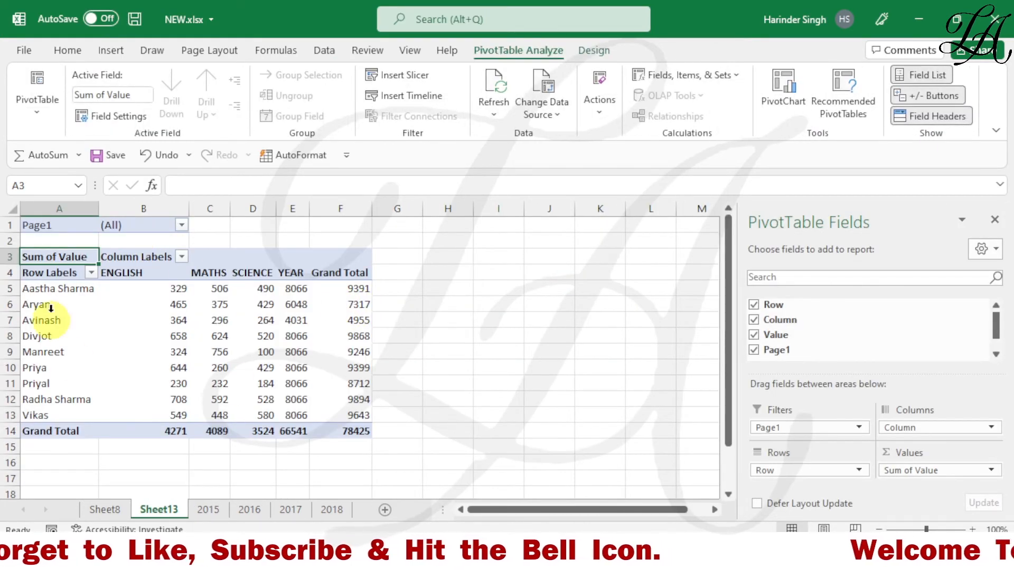
Step: Filter the PivotTable's Page1 field to 2015
{"action": "left_click", "coordinate": [182, 225]}
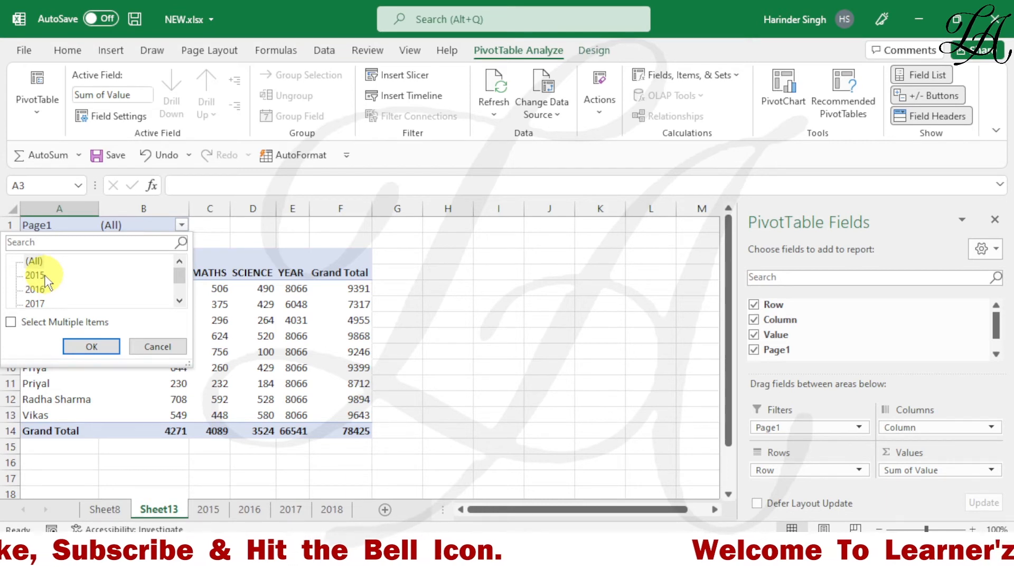
{"action": "left_click", "coordinate": [92, 346]}
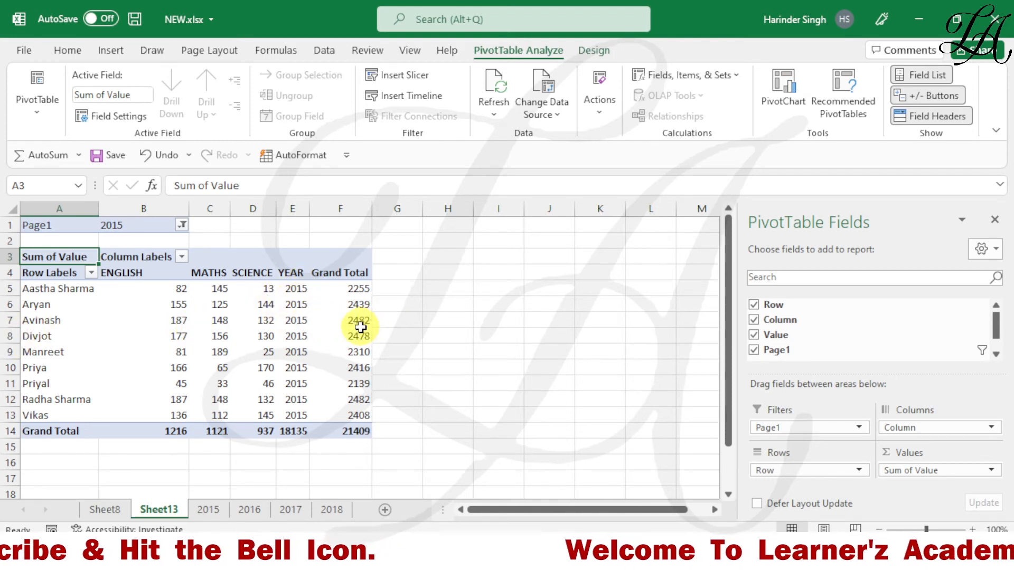
{"action": "mouse_move", "coordinate": [360, 327]}
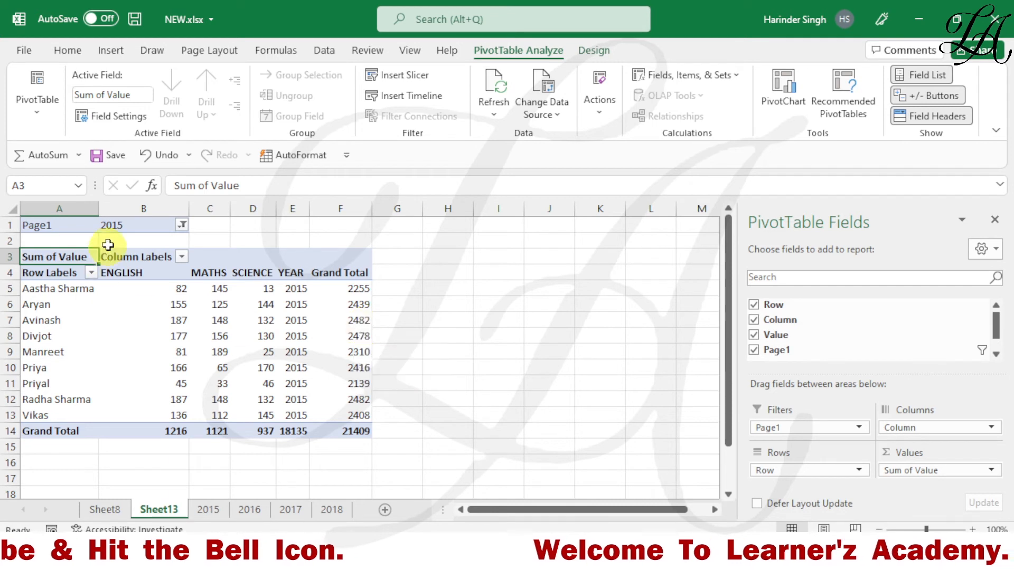
Step: Allow multiple items in the Page1 filter and include 2016 along with 2015
{"action": "left_click", "coordinate": [182, 225]}
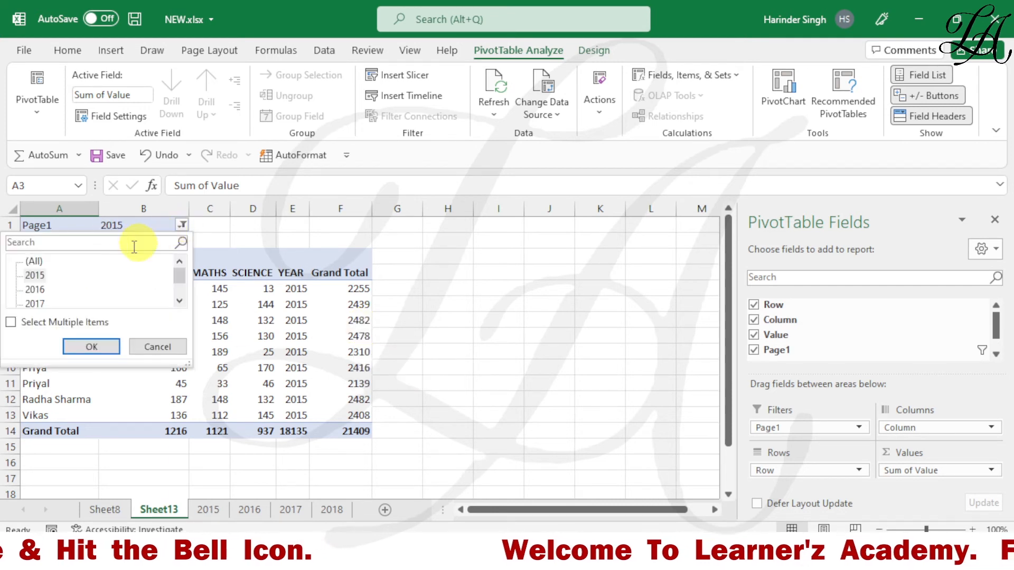
{"action": "left_click", "coordinate": [11, 322]}
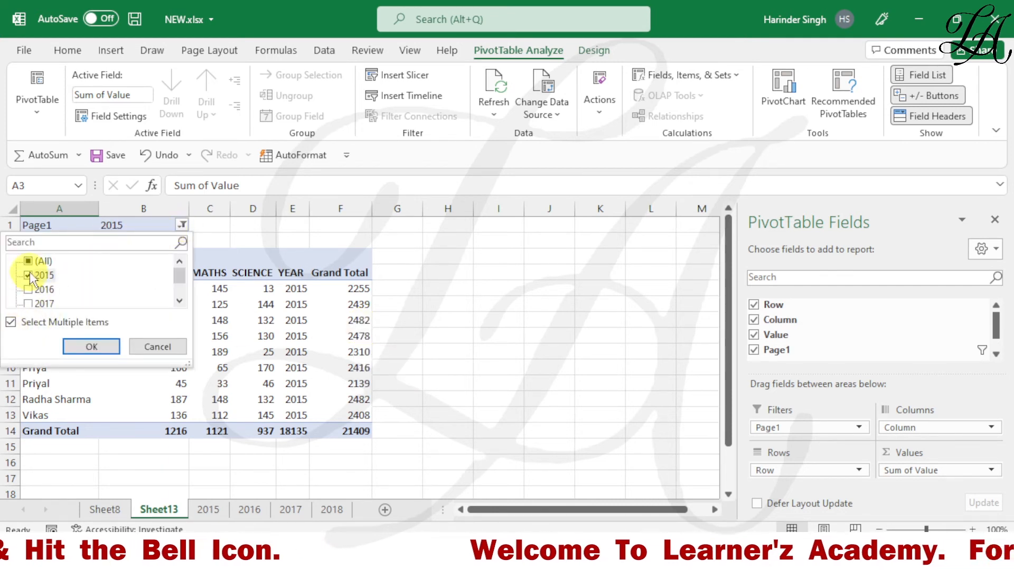
{"action": "left_click", "coordinate": [28, 289]}
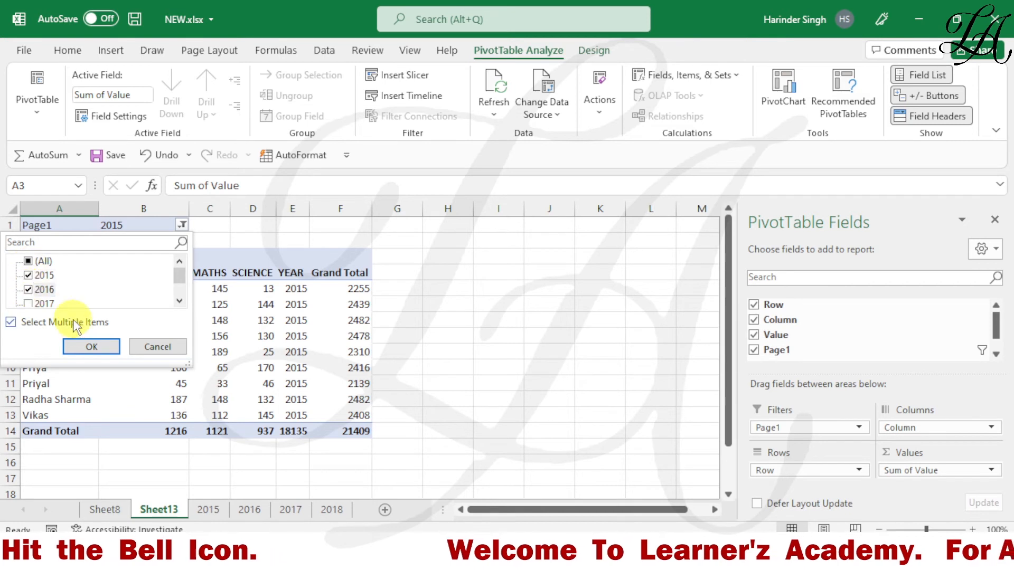
{"action": "left_click", "coordinate": [91, 347]}
Step: Exclude 2015 from the Page1 filter so that only 2016 is selected
{"action": "mouse_move", "coordinate": [315, 437]}
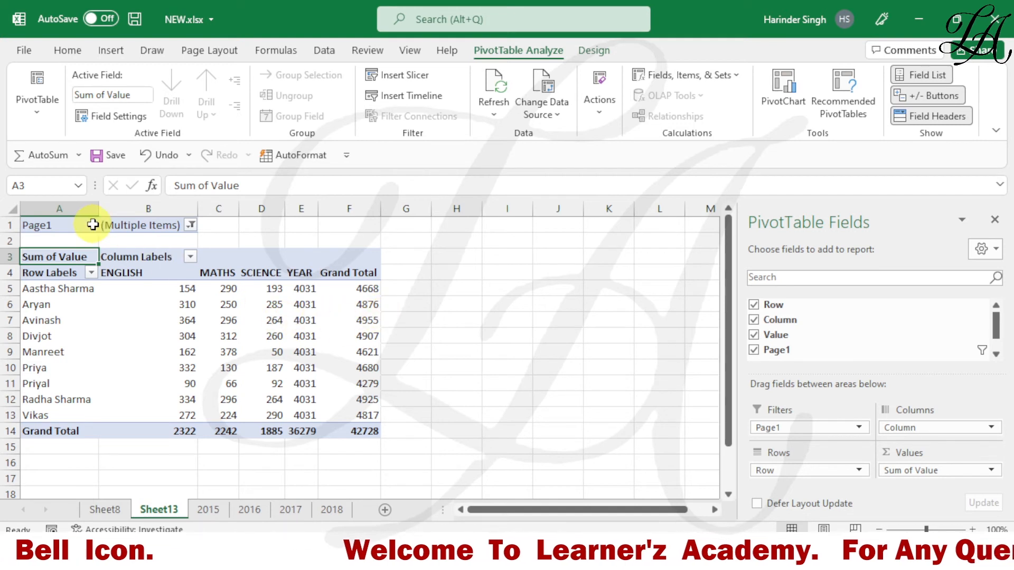
{"action": "left_click", "coordinate": [192, 226]}
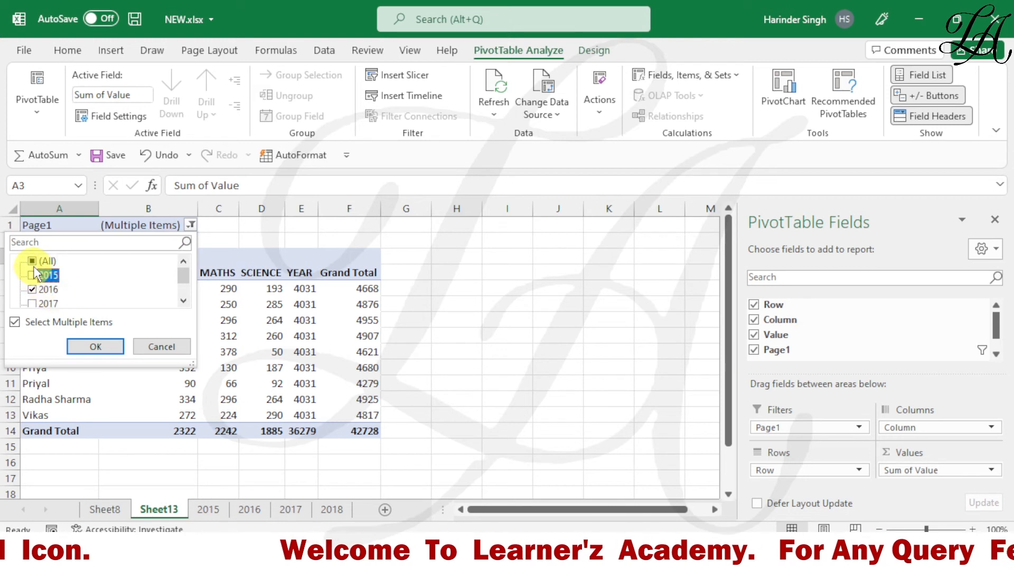
{"action": "left_click", "coordinate": [91, 347]}
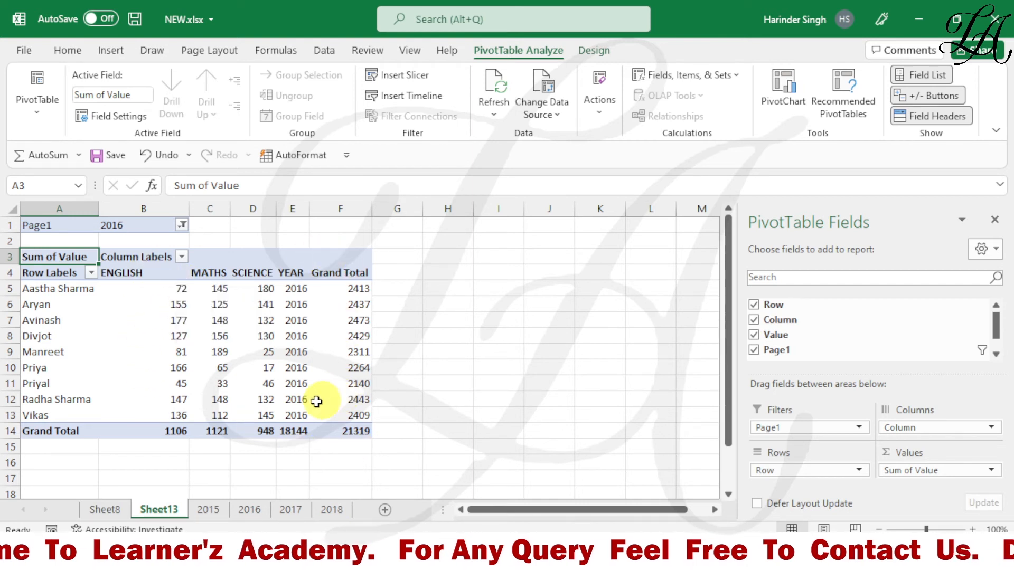
Step: Remove the Page1, Row and Column fields from the PivotTable layout, keeping only Sum of Value
{"action": "left_click_drag", "start_coordinate": [770, 429], "coordinate": [601, 346]}
{"action": "left_click_drag", "start_coordinate": [789, 467], "coordinate": [661, 435]}
{"action": "left_click_drag", "start_coordinate": [948, 428], "coordinate": [648, 388]}
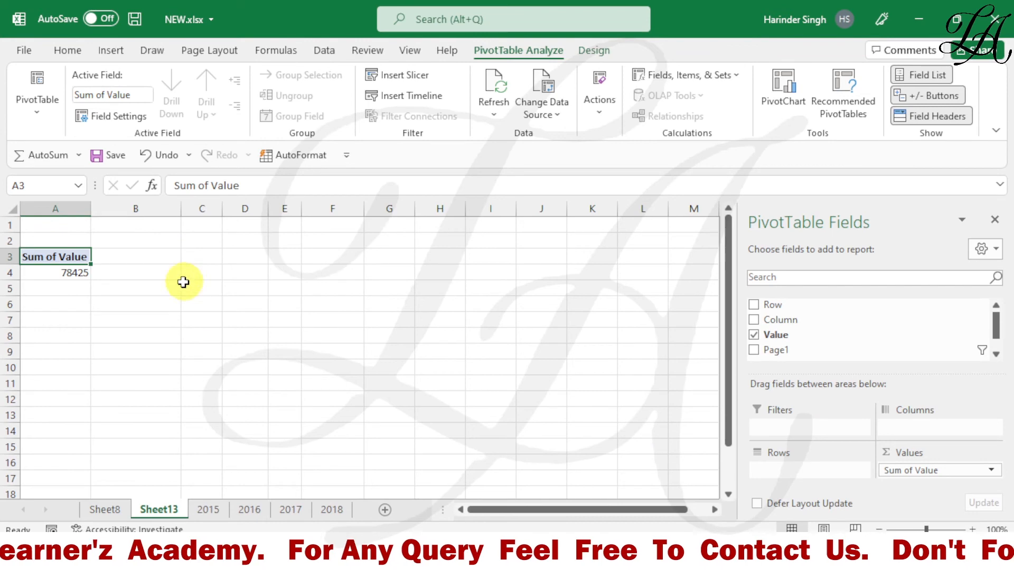
Step: Extract the detail records behind the PivotTable's Sum of Value total in cell A4 to a new sheet
{"action": "left_click", "coordinate": [58, 273]}
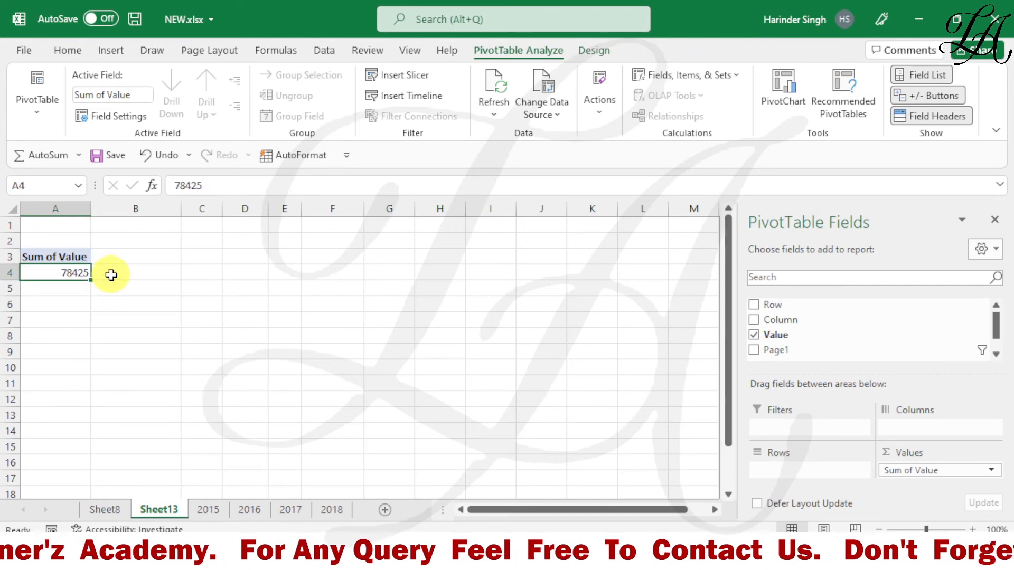
{"action": "double_click", "coordinate": [61, 274]}
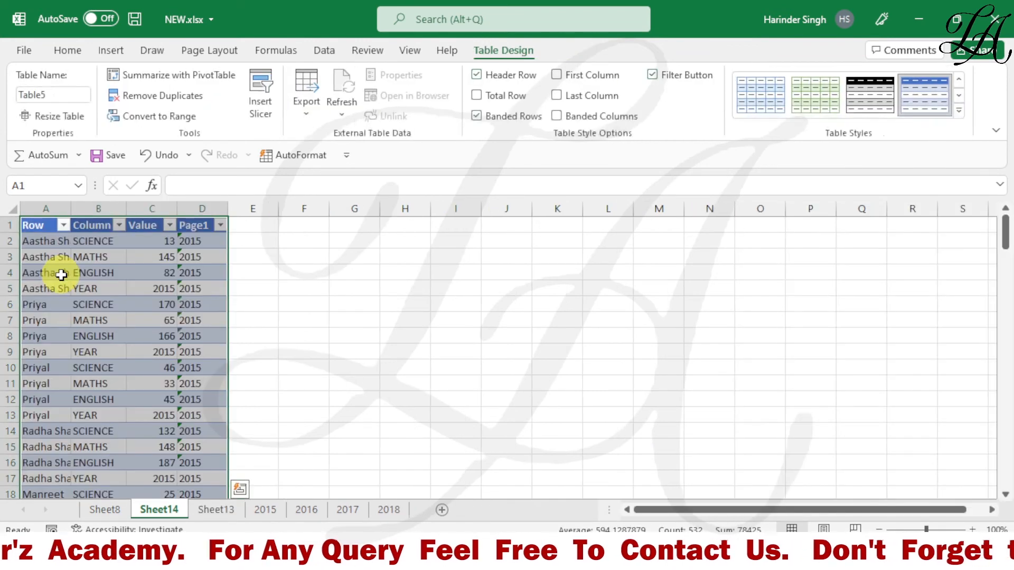
Step: Examine the extracted table's Row, Column, Value and Page1 records across the years 2015 to 2018
{"action": "left_click", "coordinate": [294, 290]}
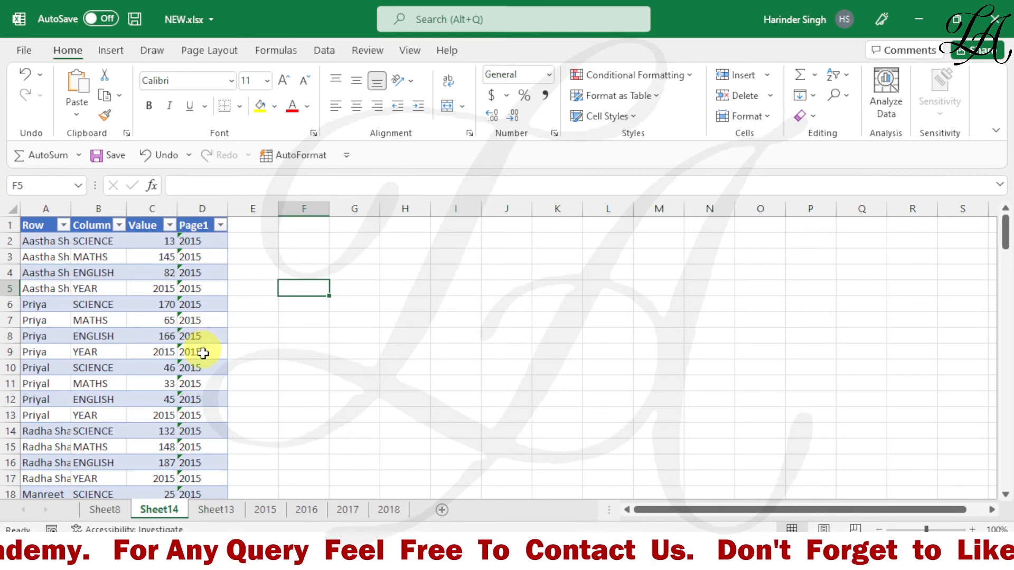
{"action": "scroll", "coordinate": [204, 344], "scroll_direction": "down", "scroll_amount": 6}
{"action": "scroll", "coordinate": [204, 365], "scroll_direction": "down", "scroll_amount": 12}
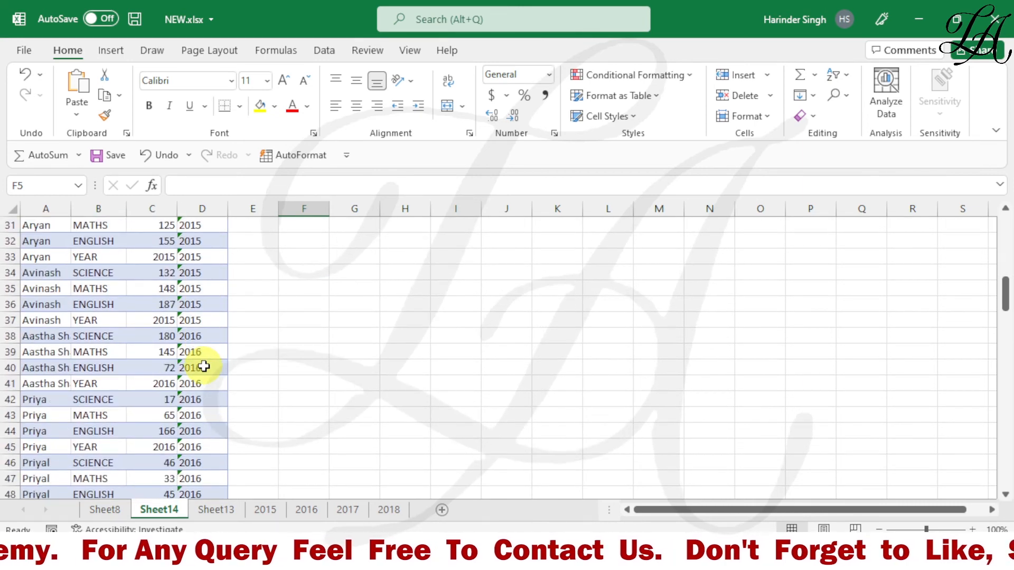
{"action": "scroll", "coordinate": [204, 368], "scroll_direction": "down", "scroll_amount": 10}
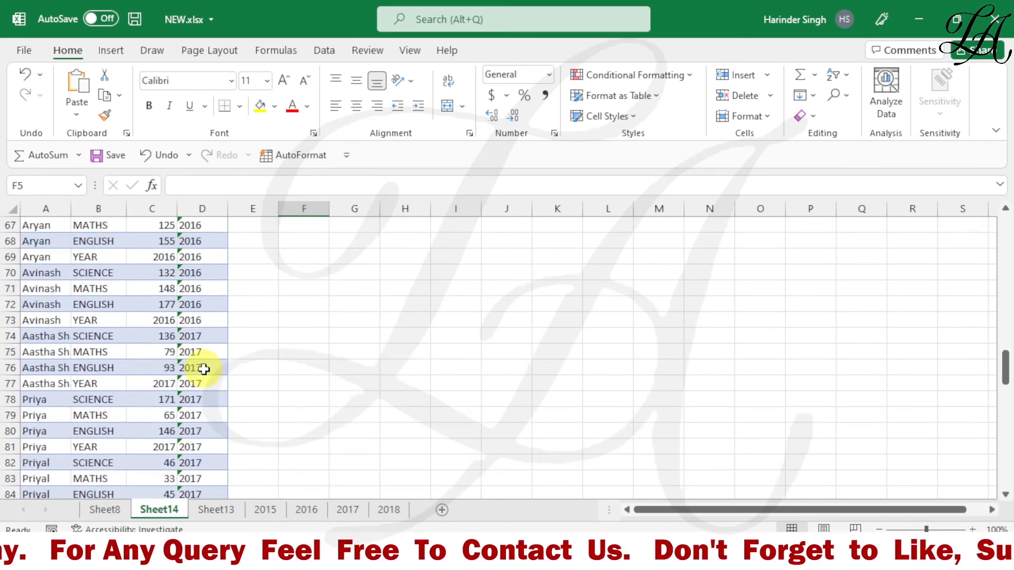
{"action": "scroll", "coordinate": [194, 446], "scroll_direction": "down", "scroll_amount": 5}
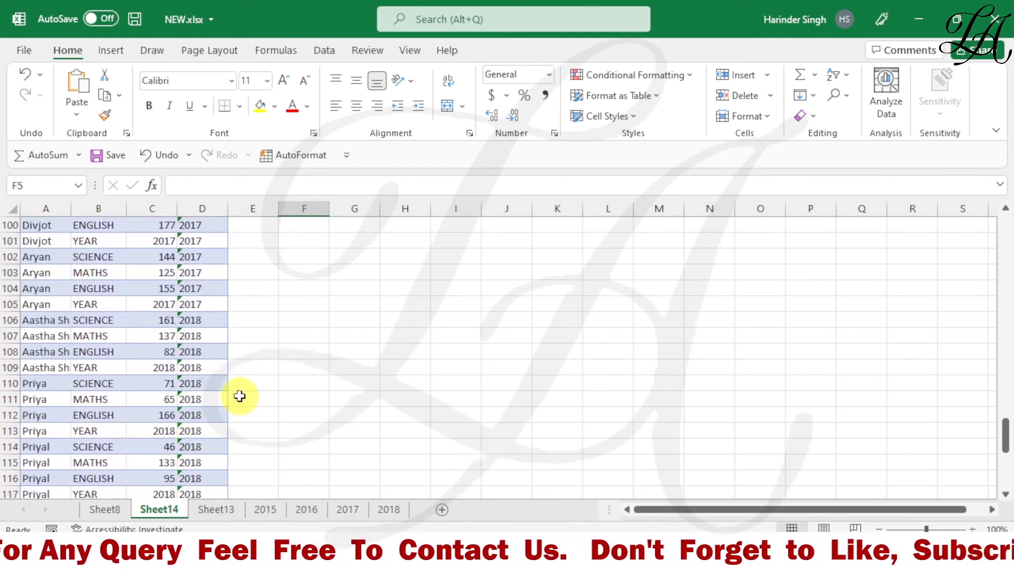
{"action": "scroll", "coordinate": [321, 383], "scroll_direction": "up", "scroll_amount": 2}
{"action": "scroll", "coordinate": [222, 377], "scroll_direction": "up", "scroll_amount": 20}
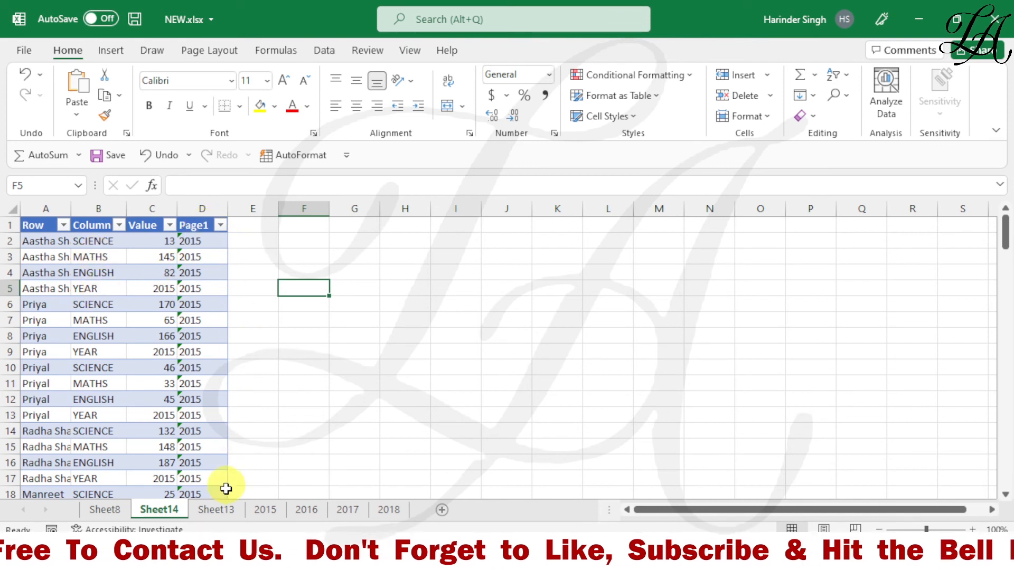
Step: Check the PivotTable on Sheet13 and go to the source marks on the 2015 sheet
{"action": "left_click", "coordinate": [221, 510]}
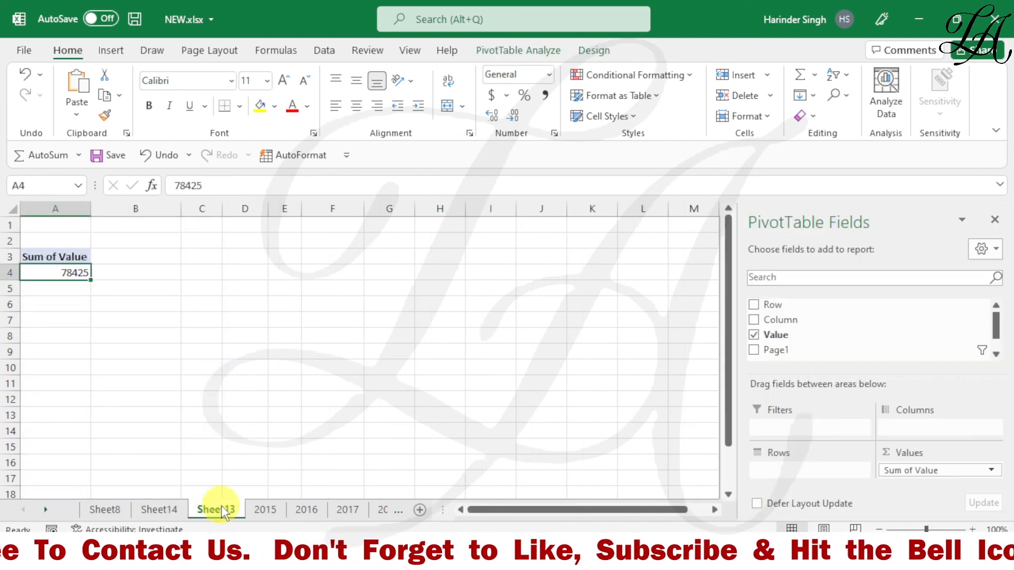
{"action": "left_click", "coordinate": [265, 510]}
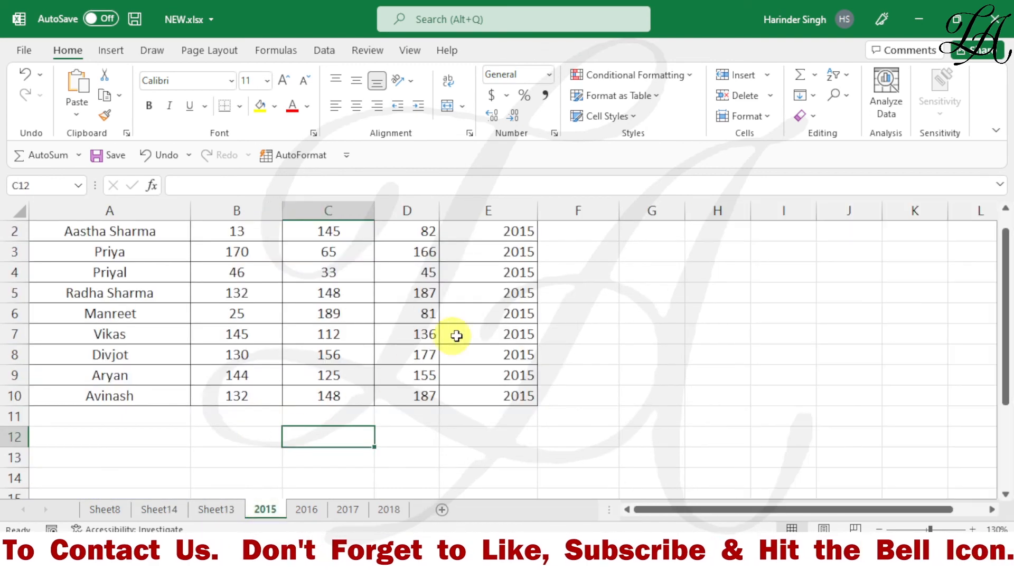